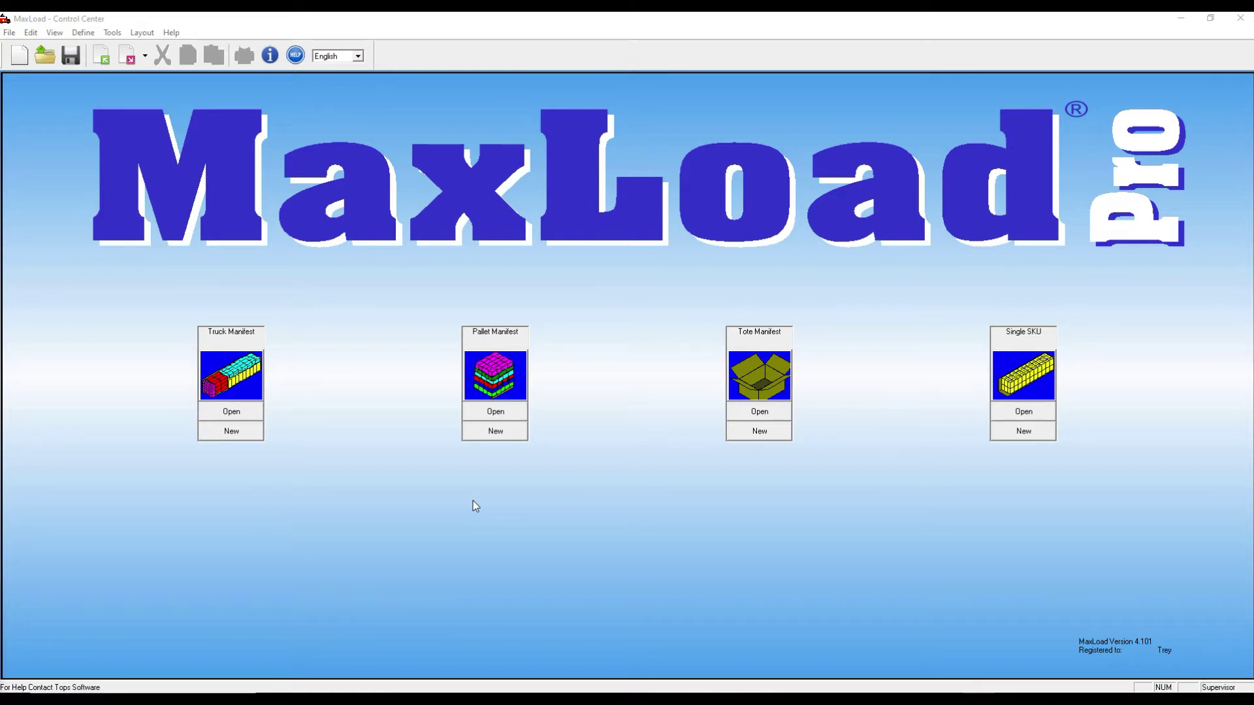
- Load SKU9876 from the Define SKU window and begin creating its unit load
click(83, 34)
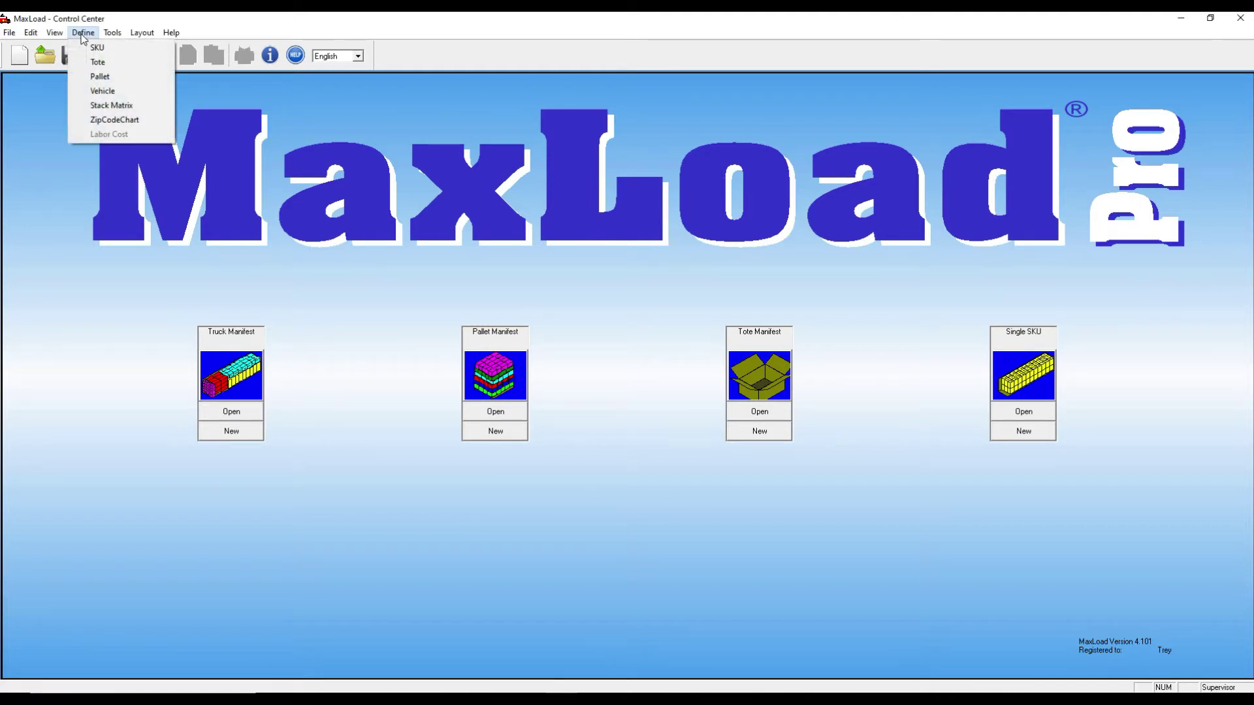
click(85, 49)
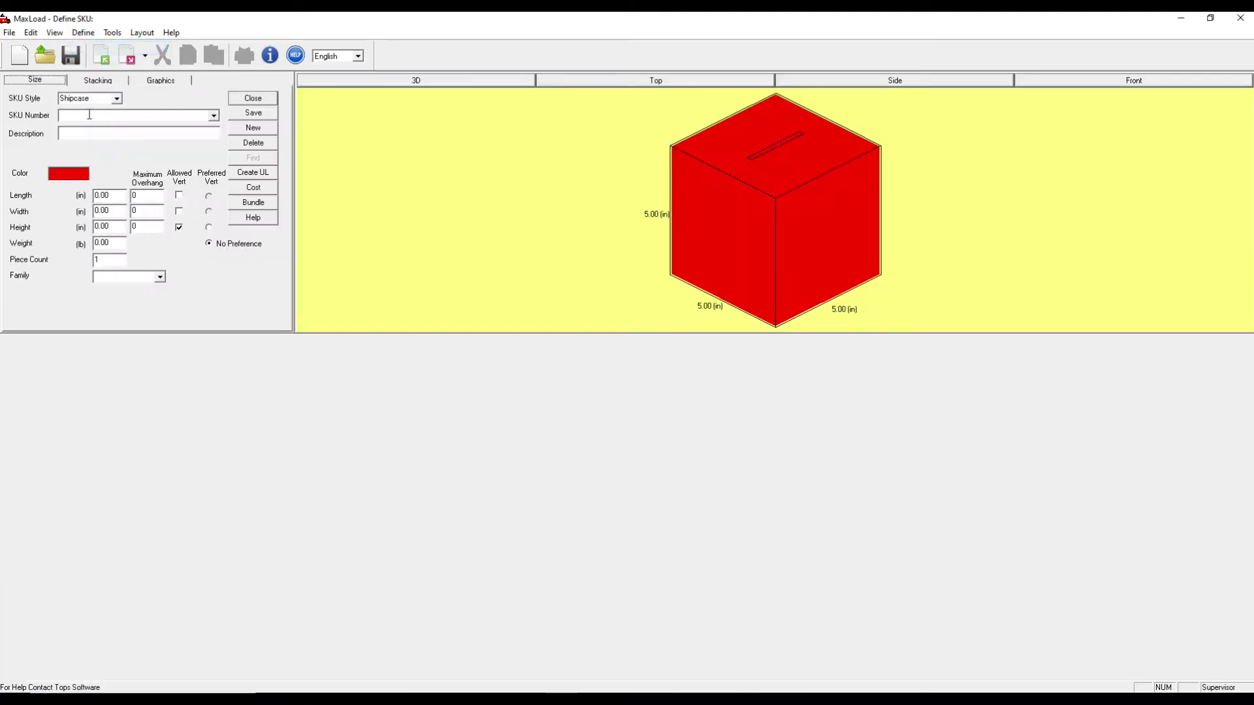
click(123, 115)
text(SKU9876)
click(214, 115)
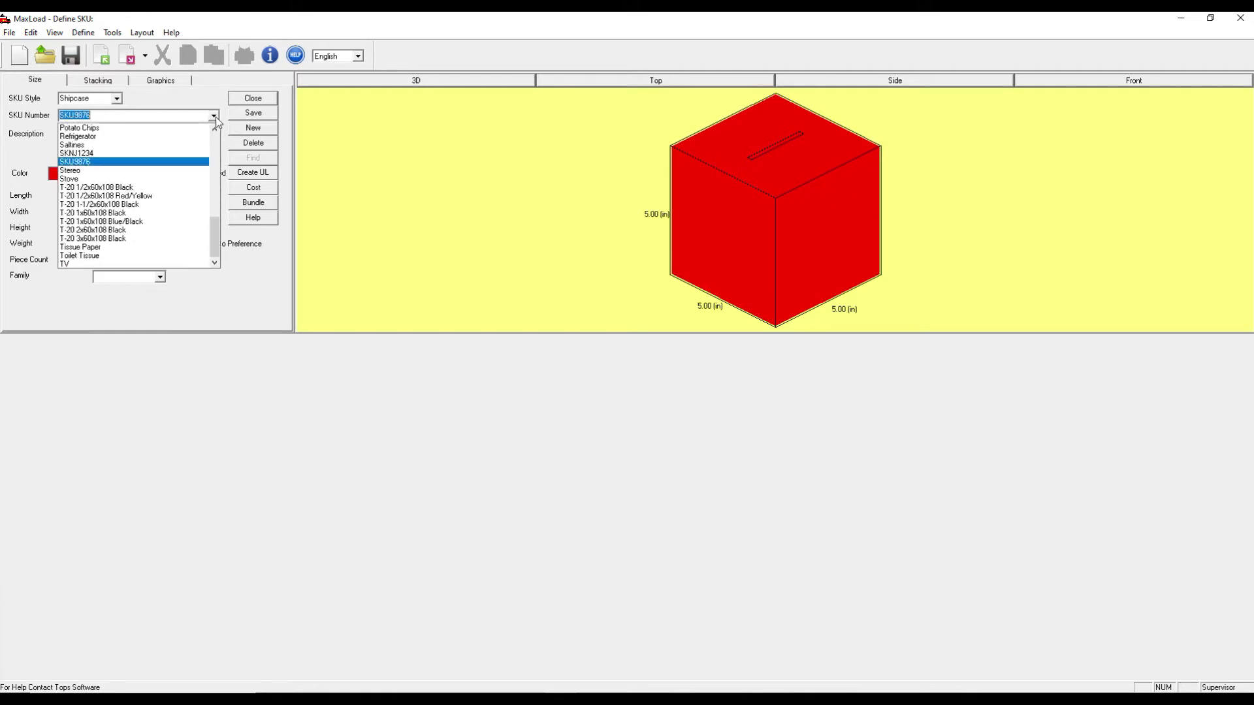
click(79, 162)
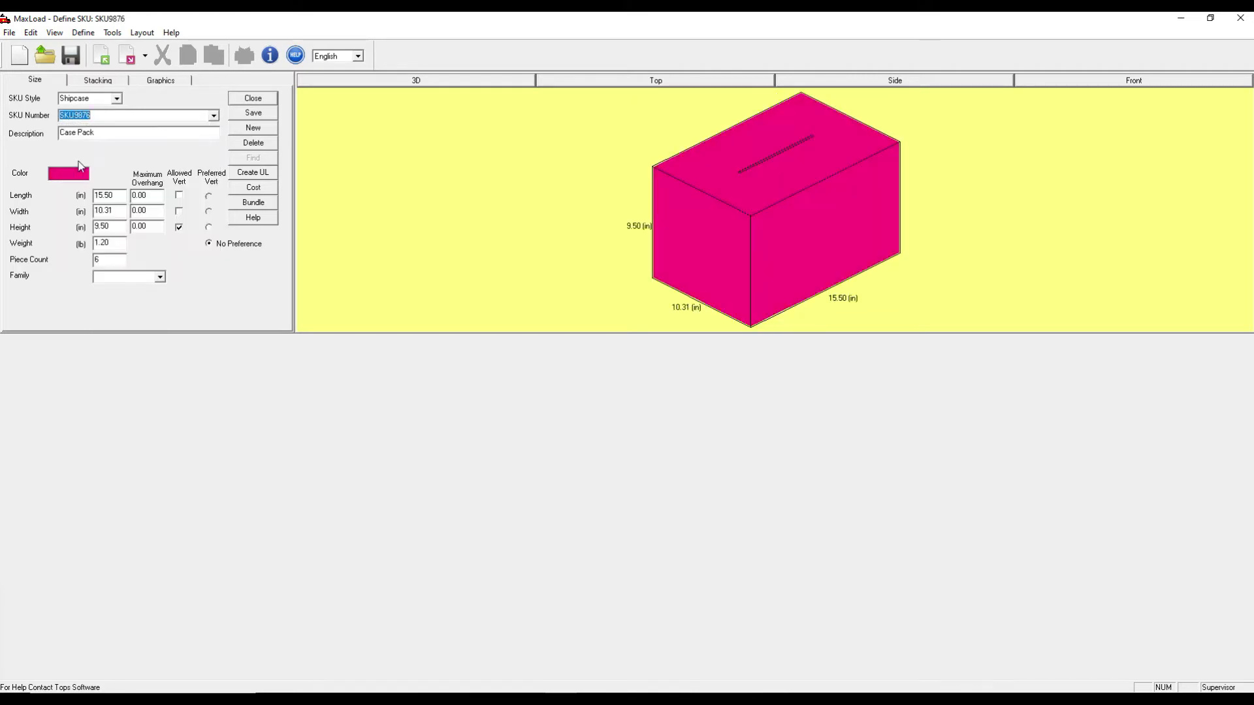
click(252, 175)
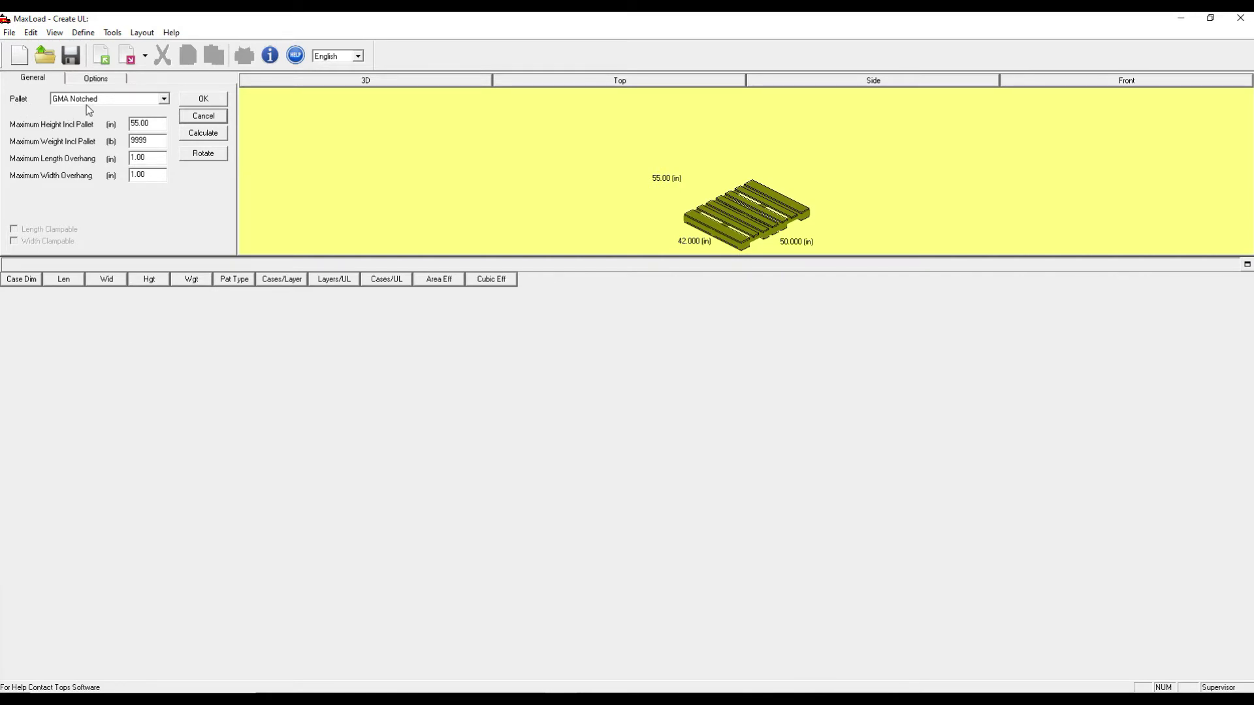
- Keep the GMA Notched pallet, set 53 in maximum height with 0 length and width overhang, and calculate
click(164, 100)
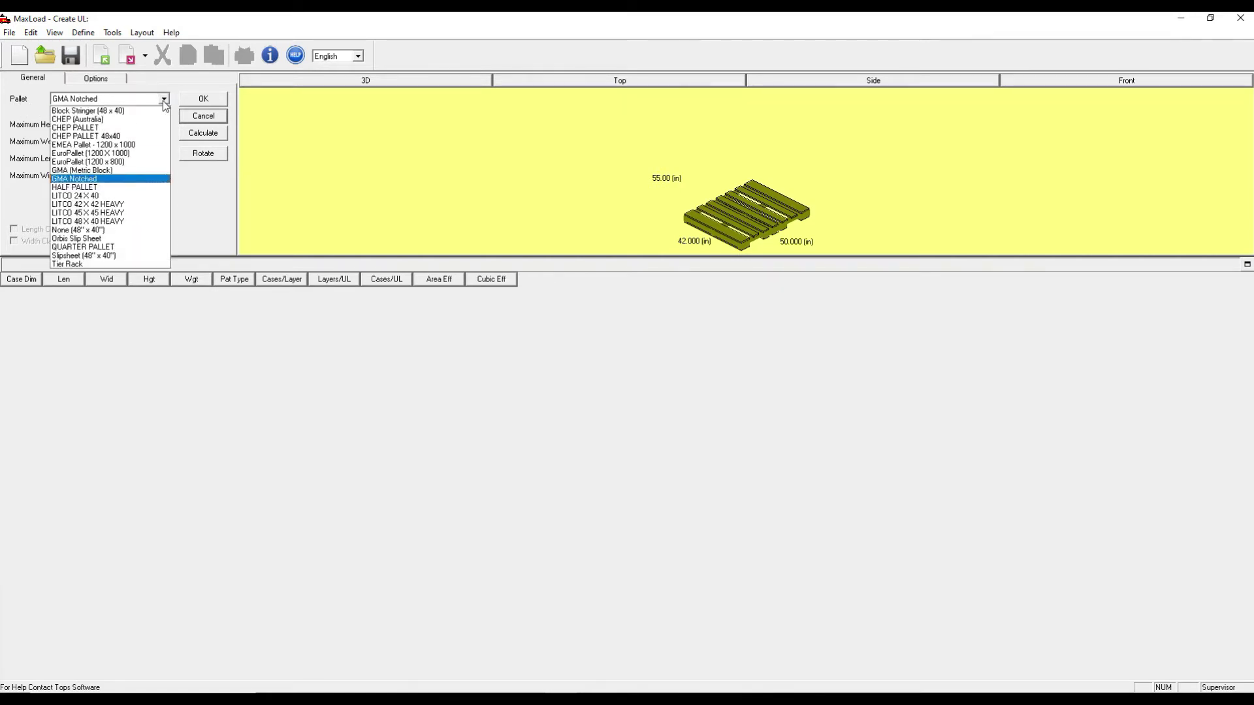
click(104, 179)
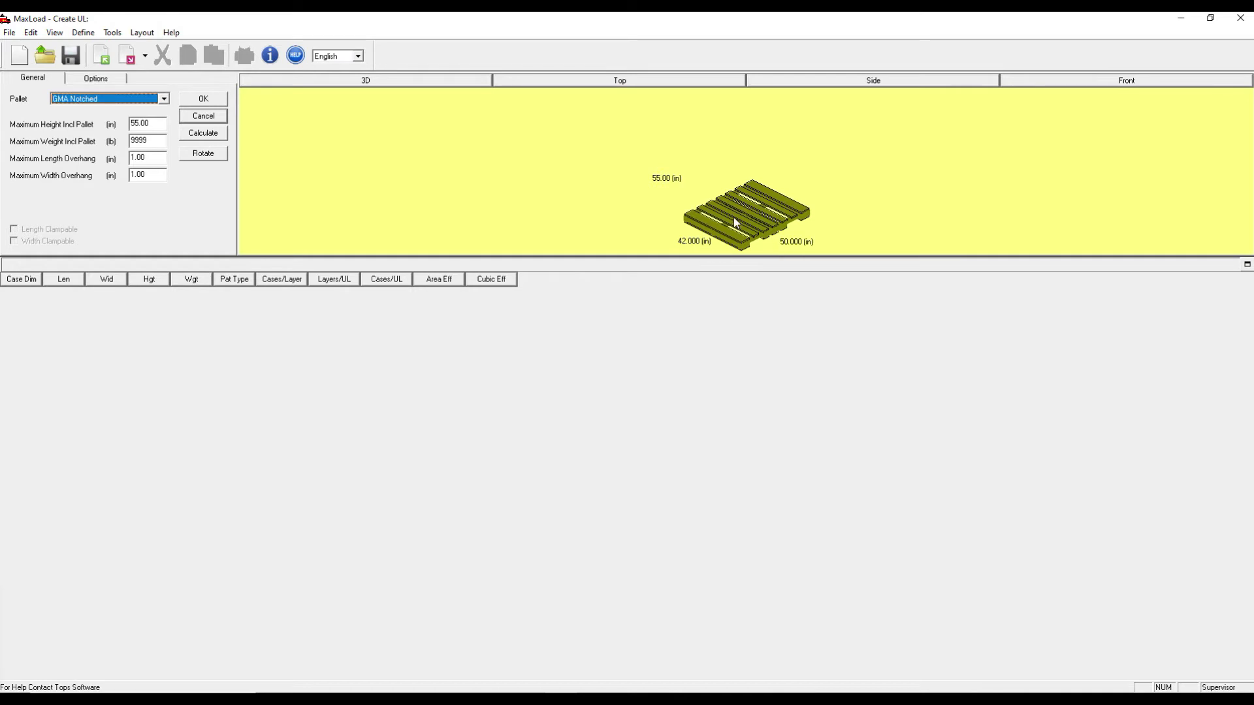
click(160, 127)
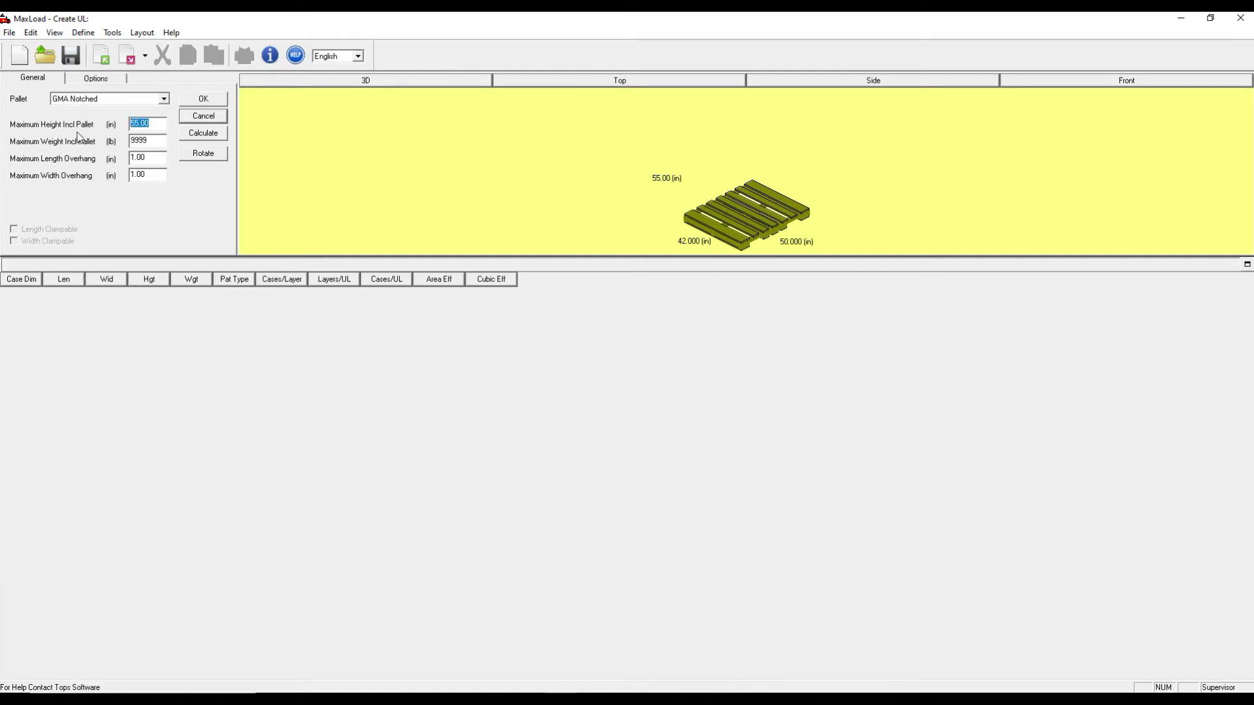
text(53)
click(152, 140)
double_click(149, 159)
text(0)
double_click(147, 174)
text(0)
click(149, 156)
click(204, 133)
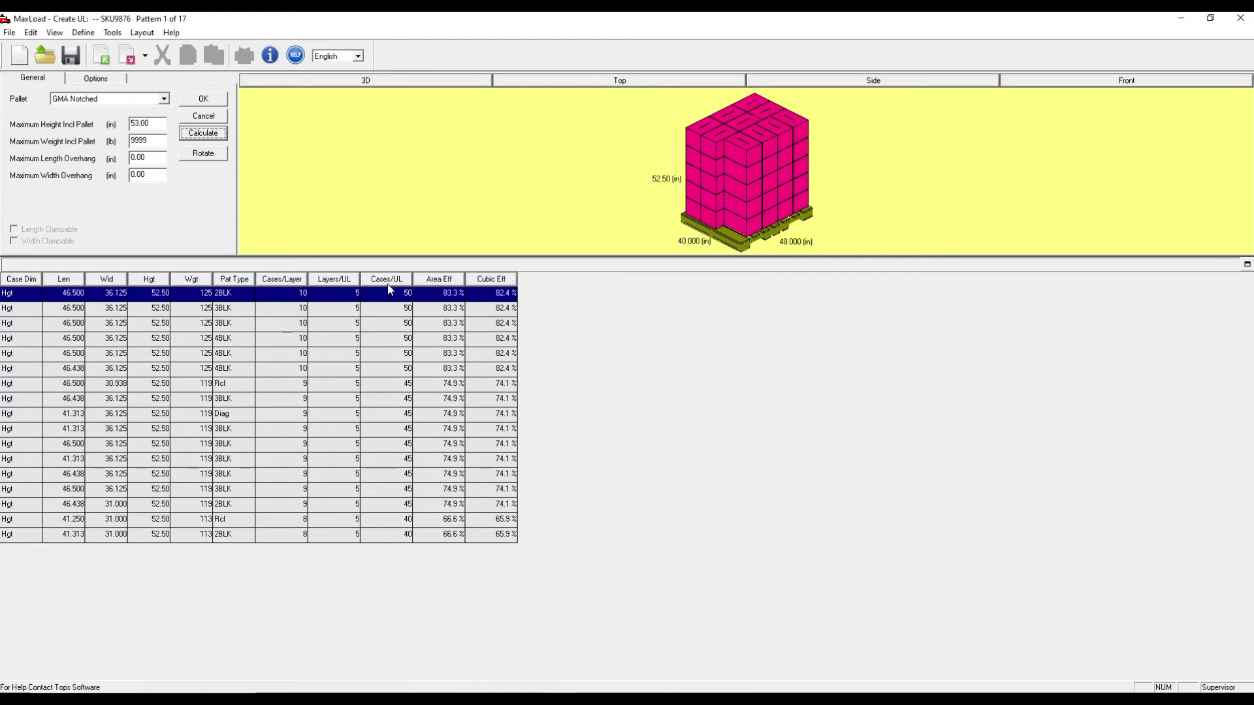
- Preview stacking patterns 2 through 6, then return to pattern 1 with 50 cases
click(395, 310)
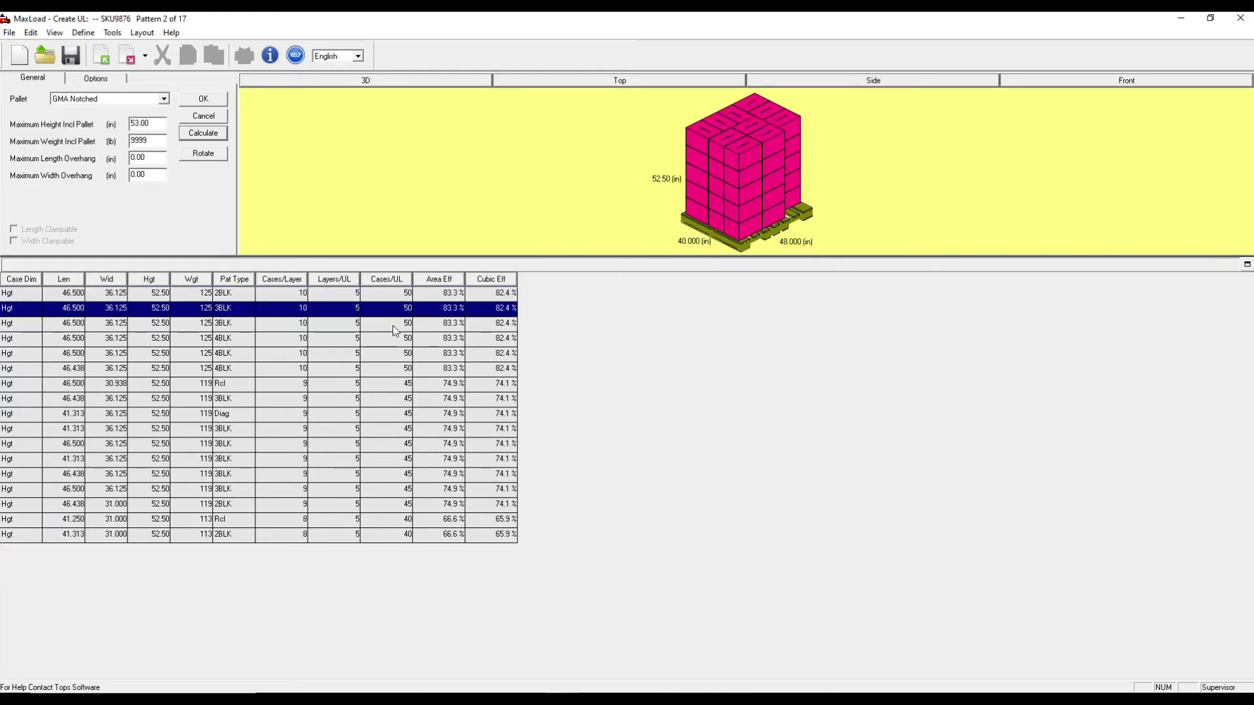
click(394, 325)
click(395, 339)
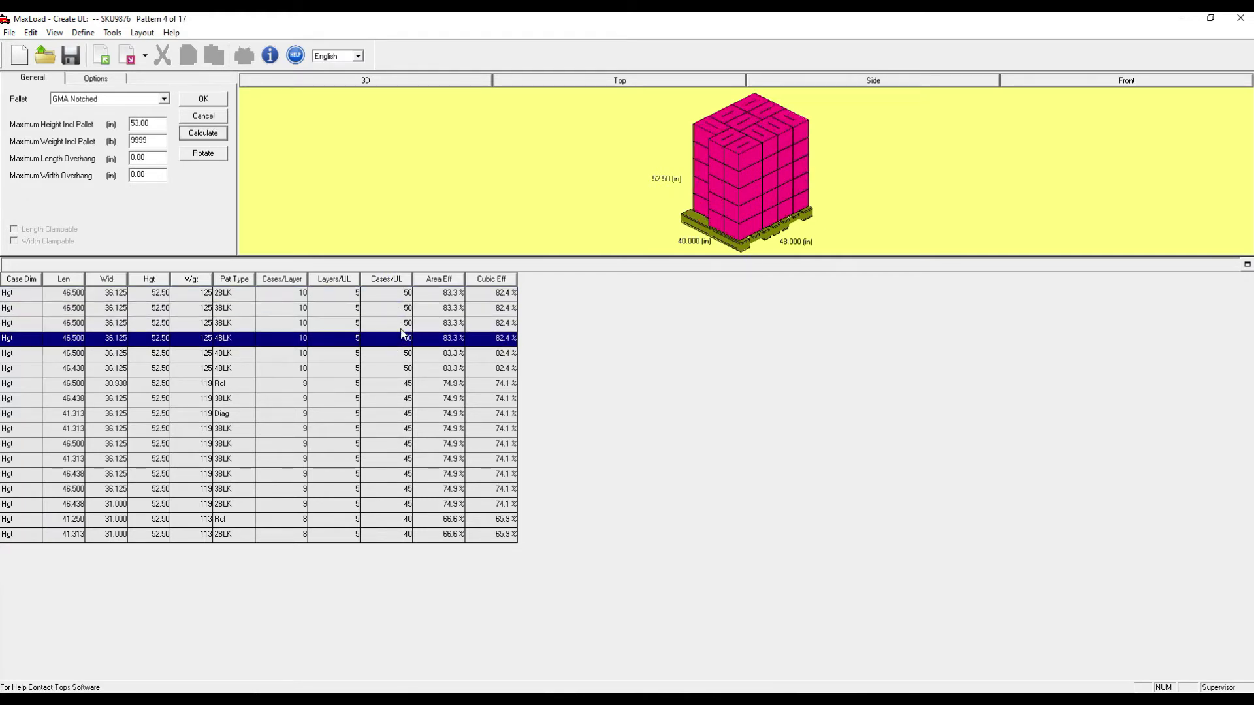
click(401, 356)
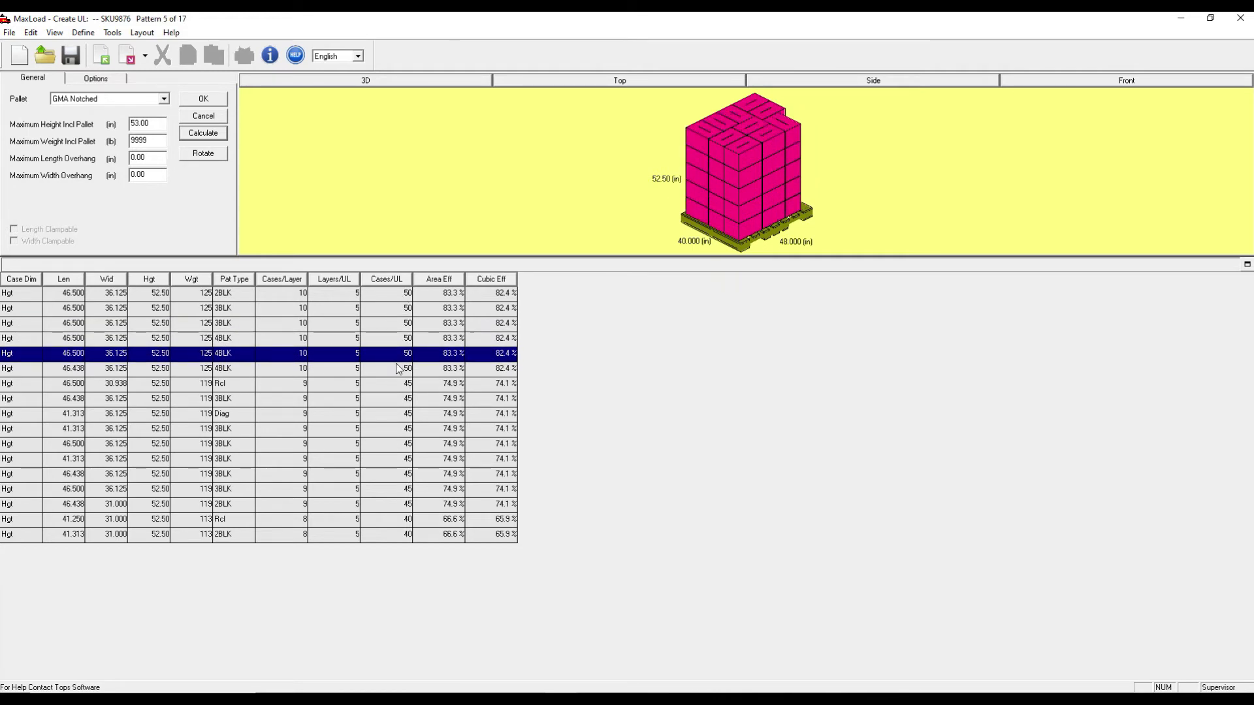
click(397, 370)
click(393, 294)
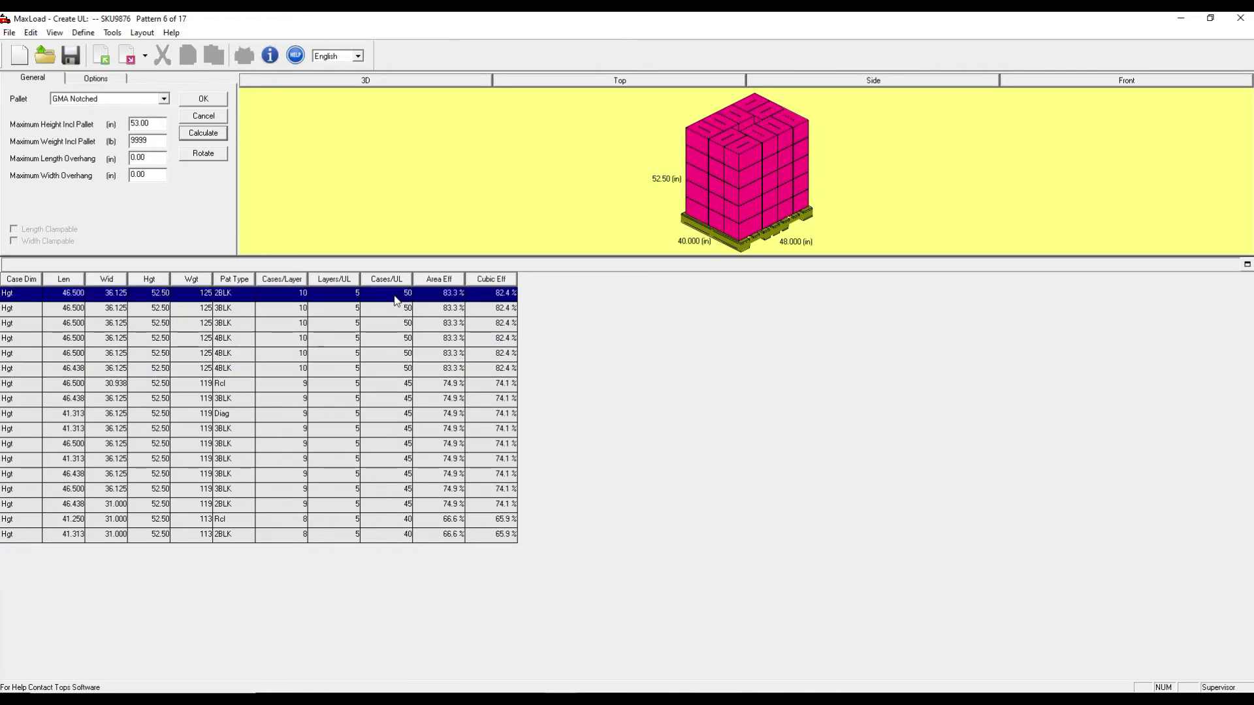
- Set length and width overhang to 1 in and recalculate, giving 28 patterns
double_click(145, 158)
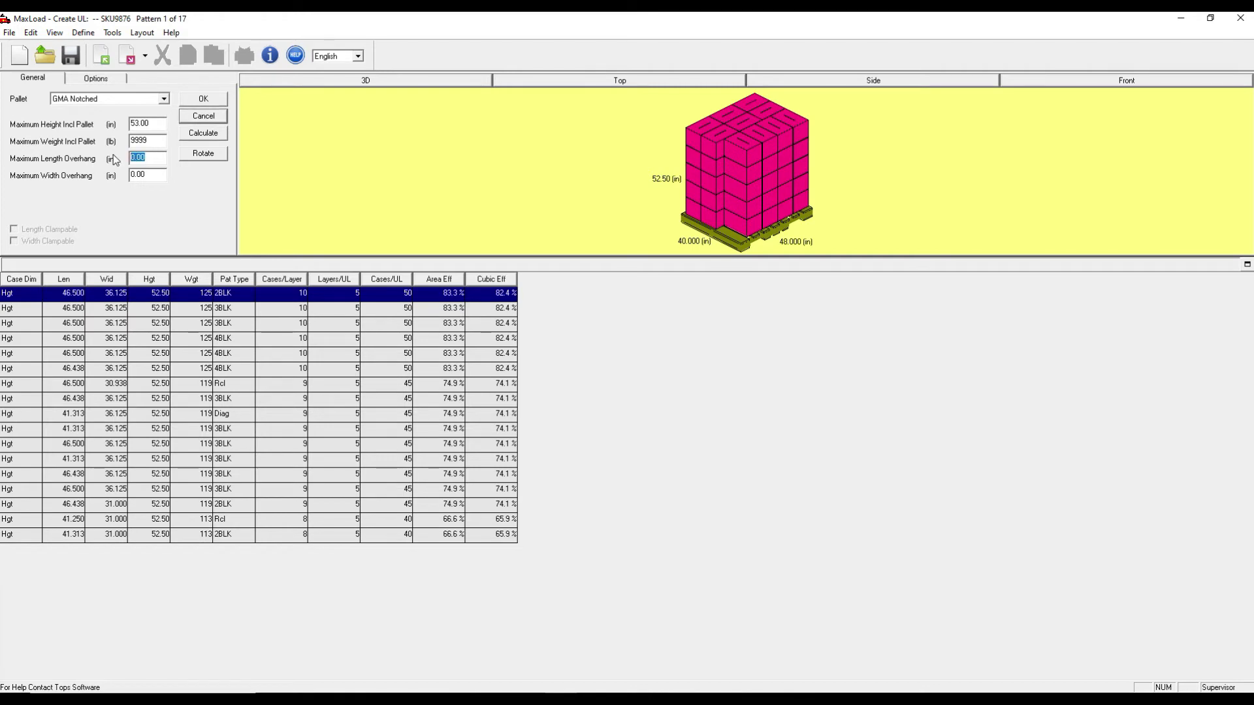
text(1)
double_click(157, 177)
text(1)
click(207, 137)
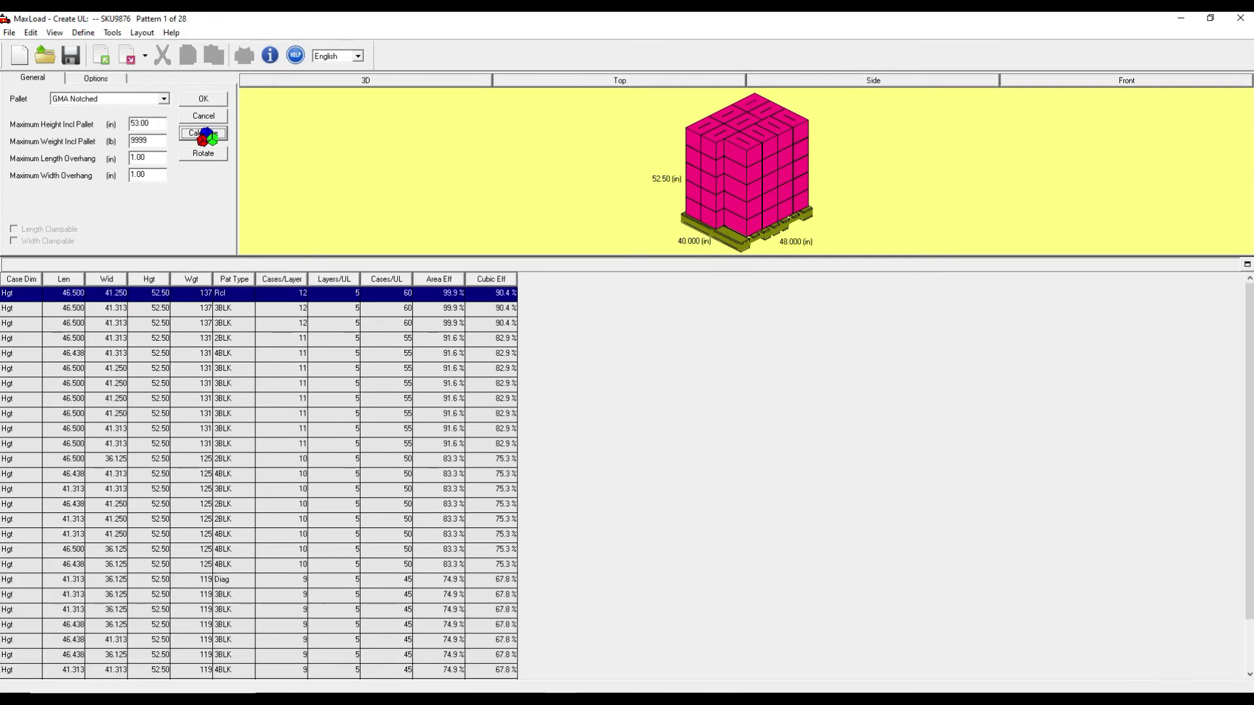
- Preview patterns 2 and 3, then accept the 60-case pattern 1 as the unit load
click(388, 310)
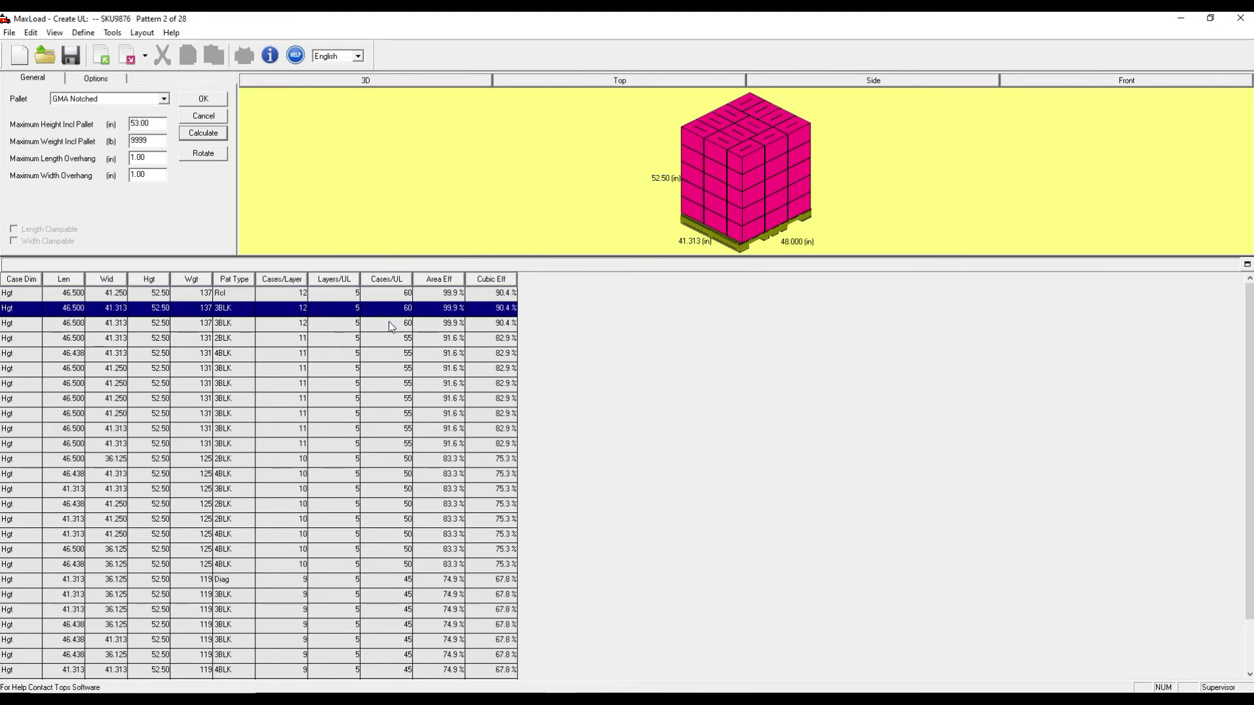
click(389, 323)
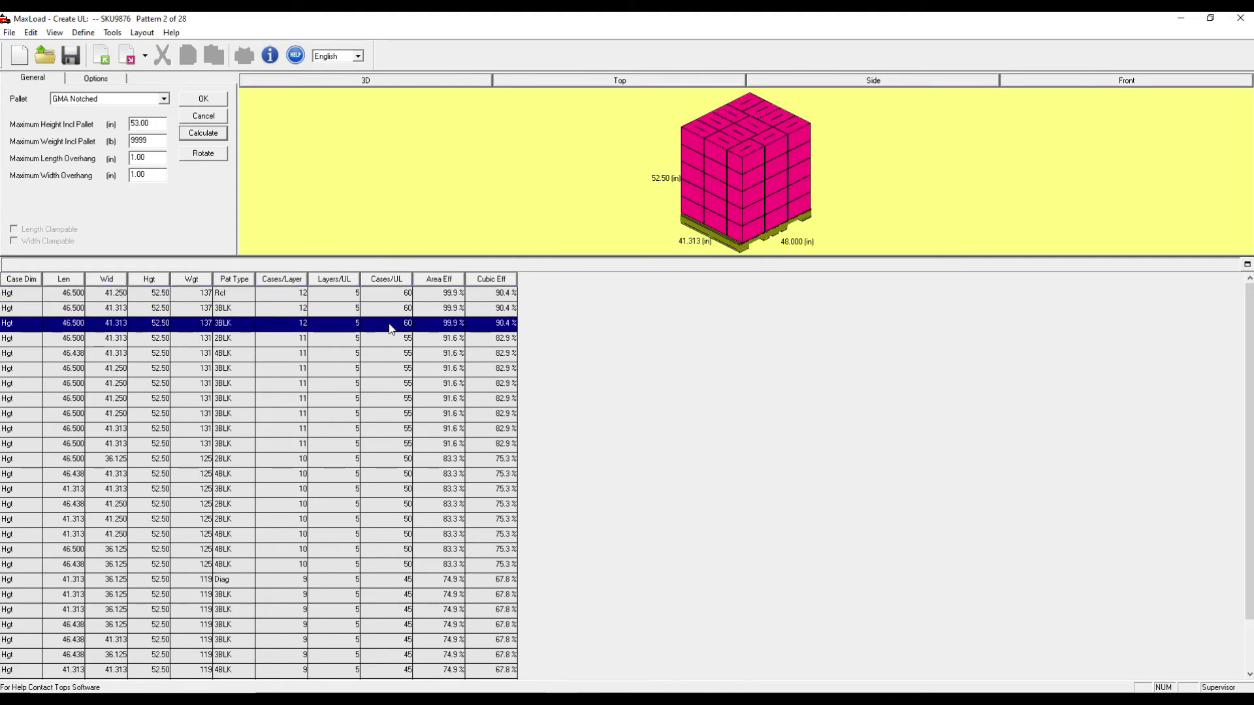
click(389, 296)
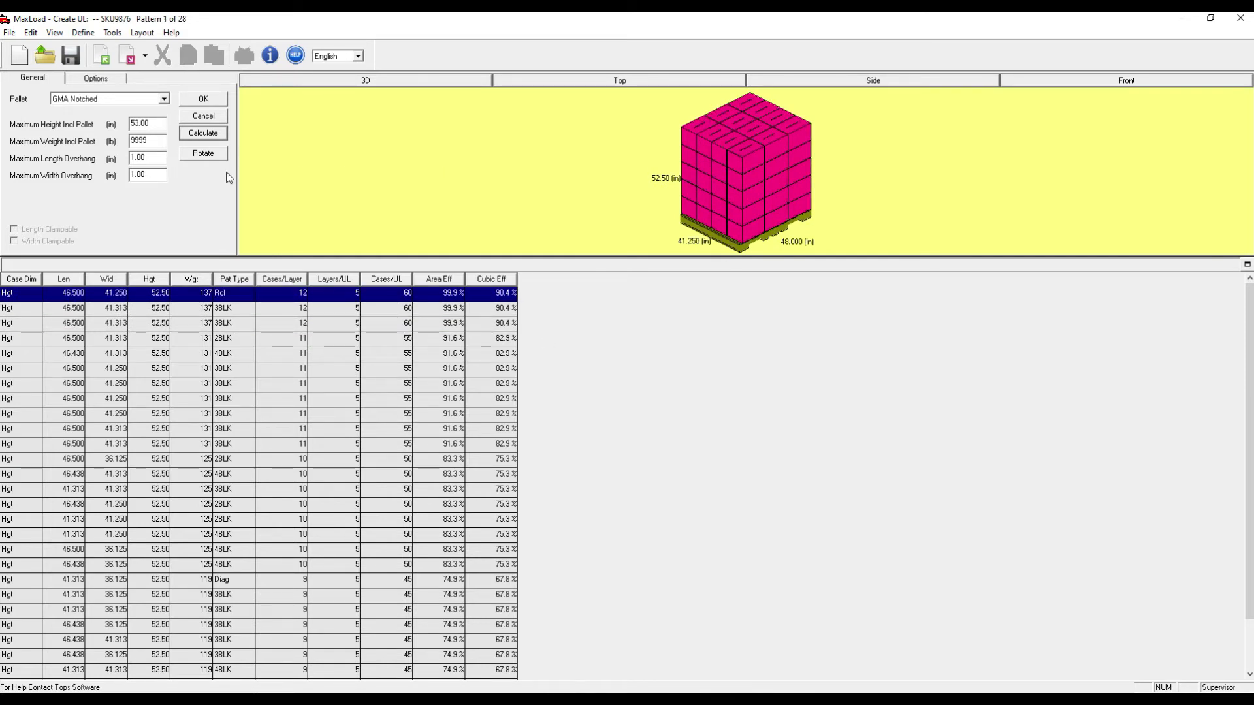
click(202, 100)
- Save and close the SKU9876 definition, then start a new truck manifest
click(253, 115)
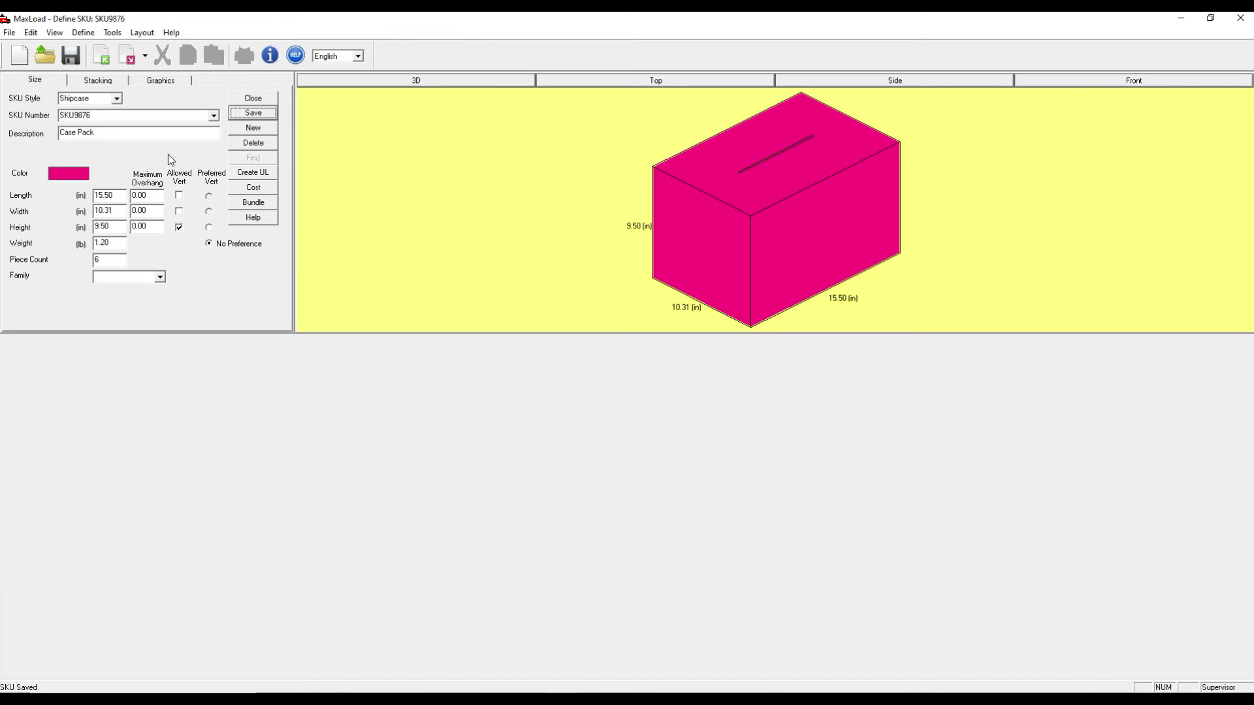
click(252, 99)
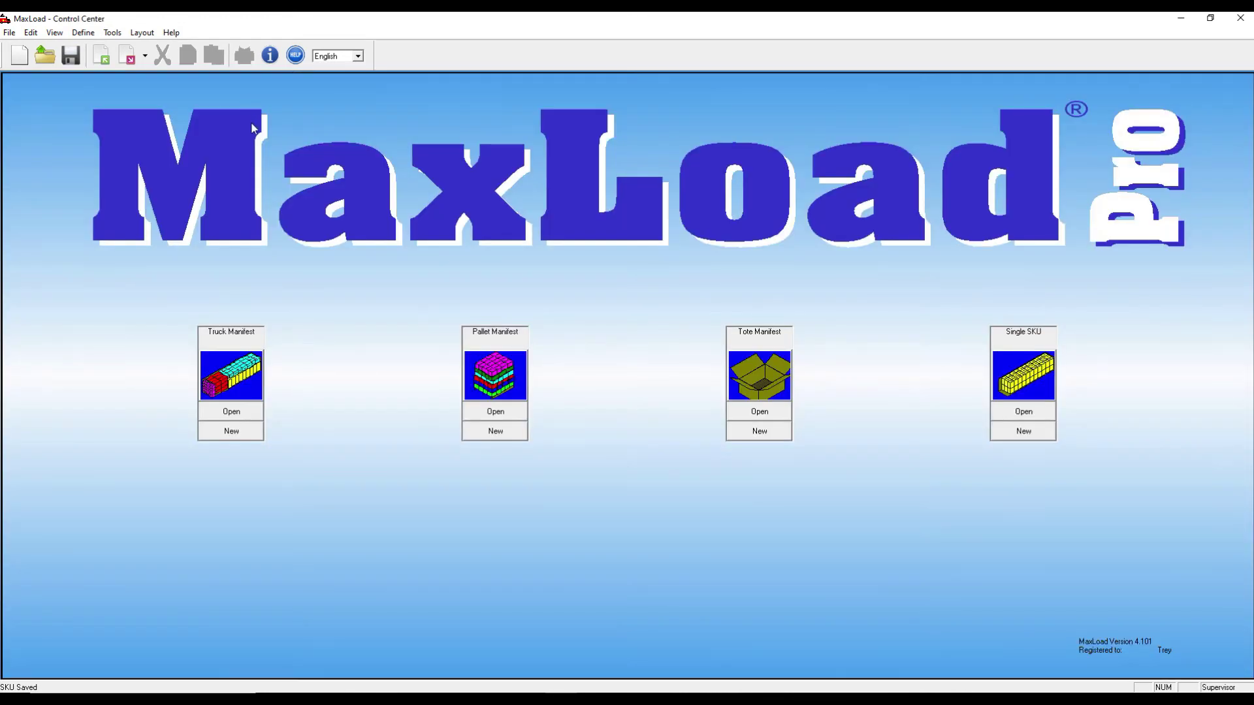
click(230, 435)
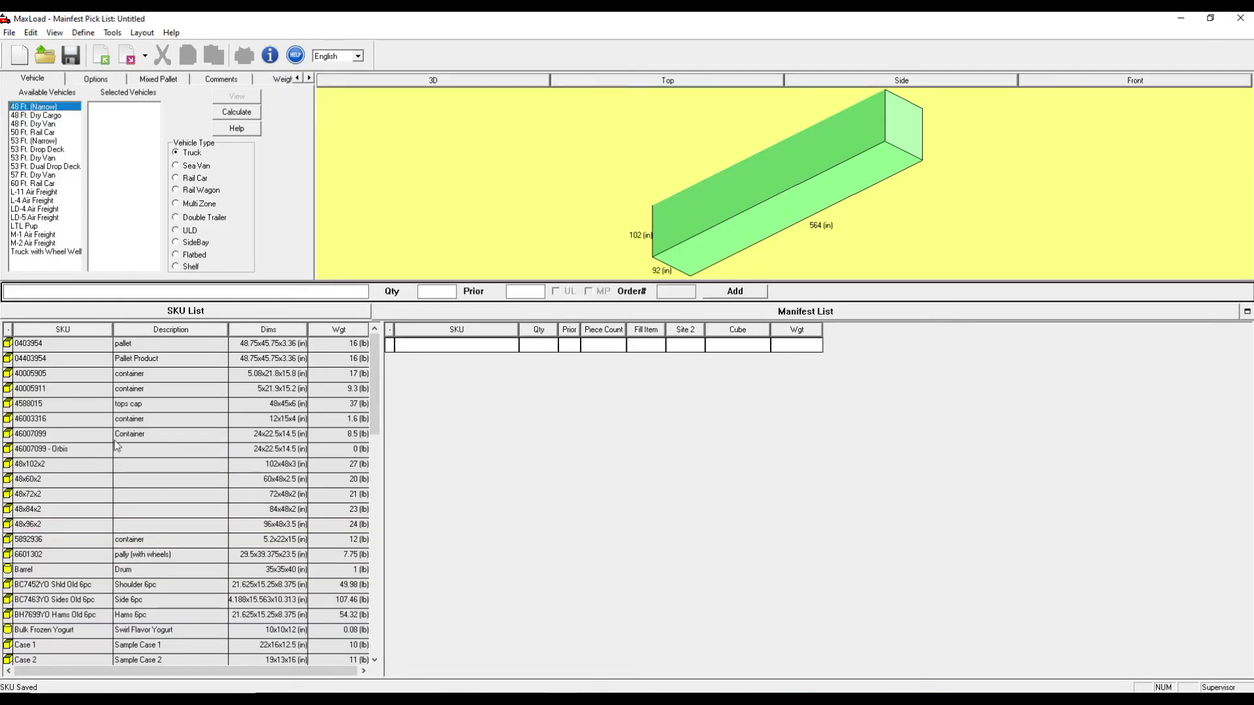
- Add SKU9876 to the manifest list with a quantity of 120 cases
text(4588015)
double_click(36, 292)
text(SKU)
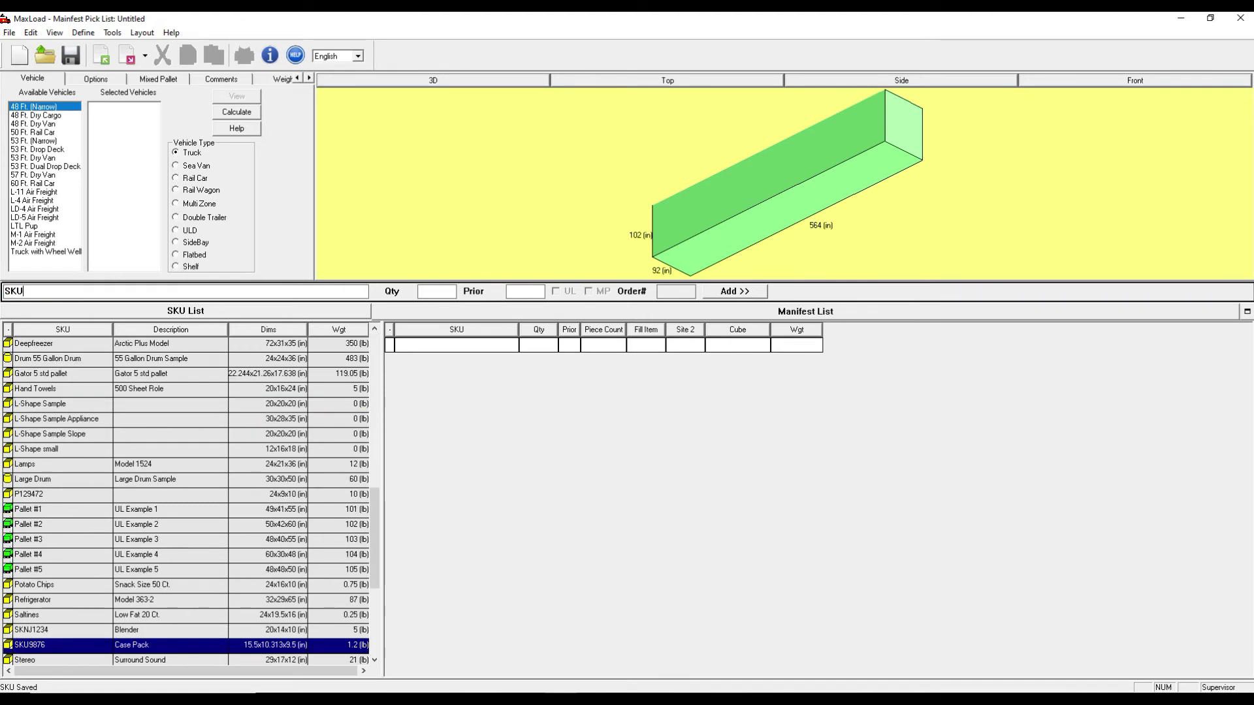
double_click(85, 633)
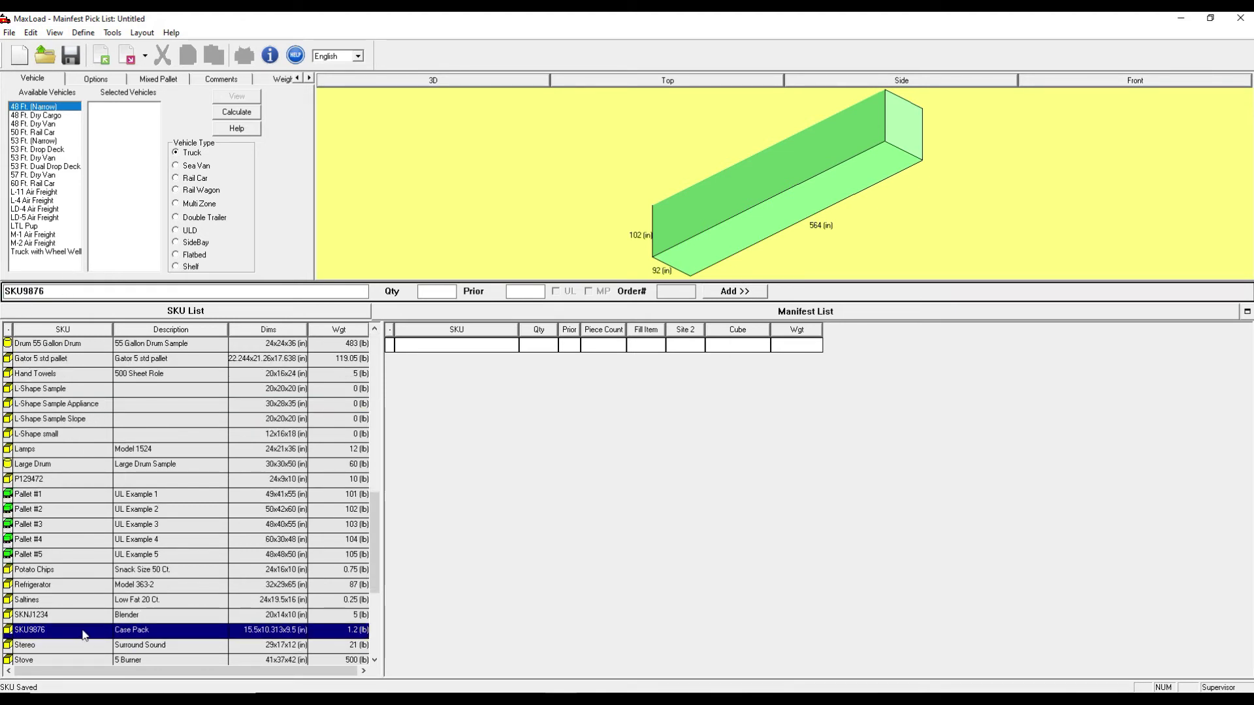
click(514, 423)
click(539, 346)
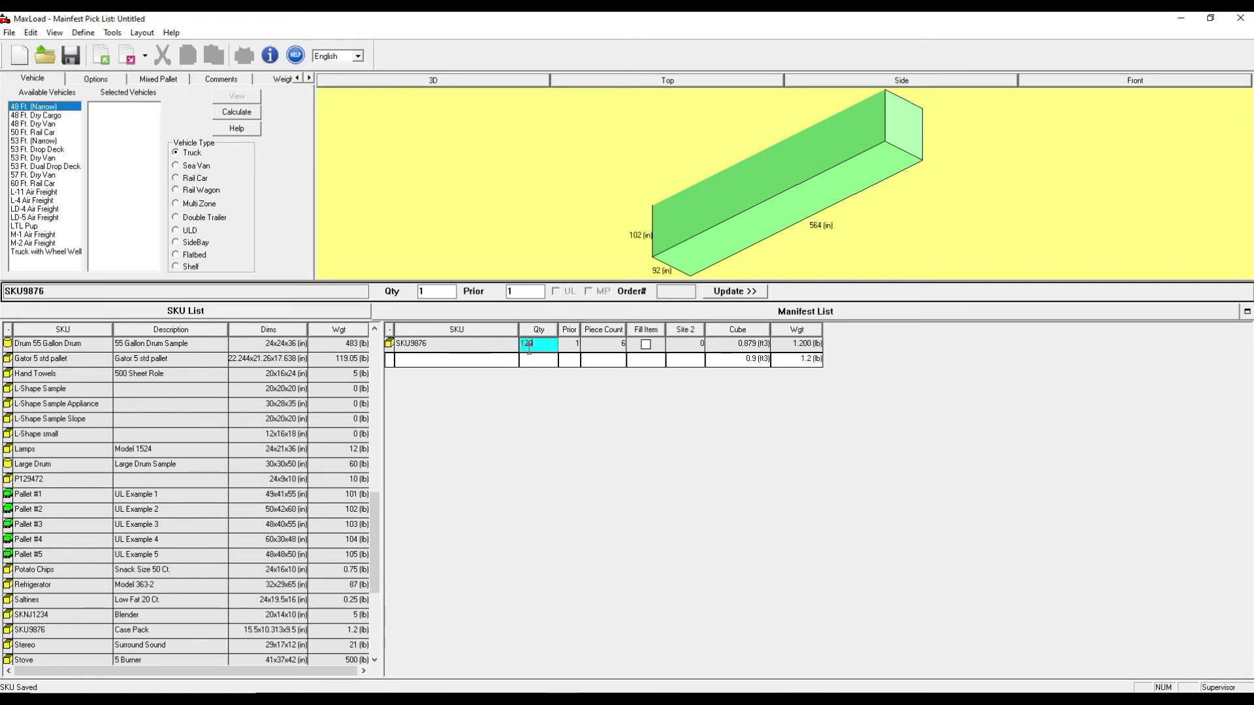
click(524, 390)
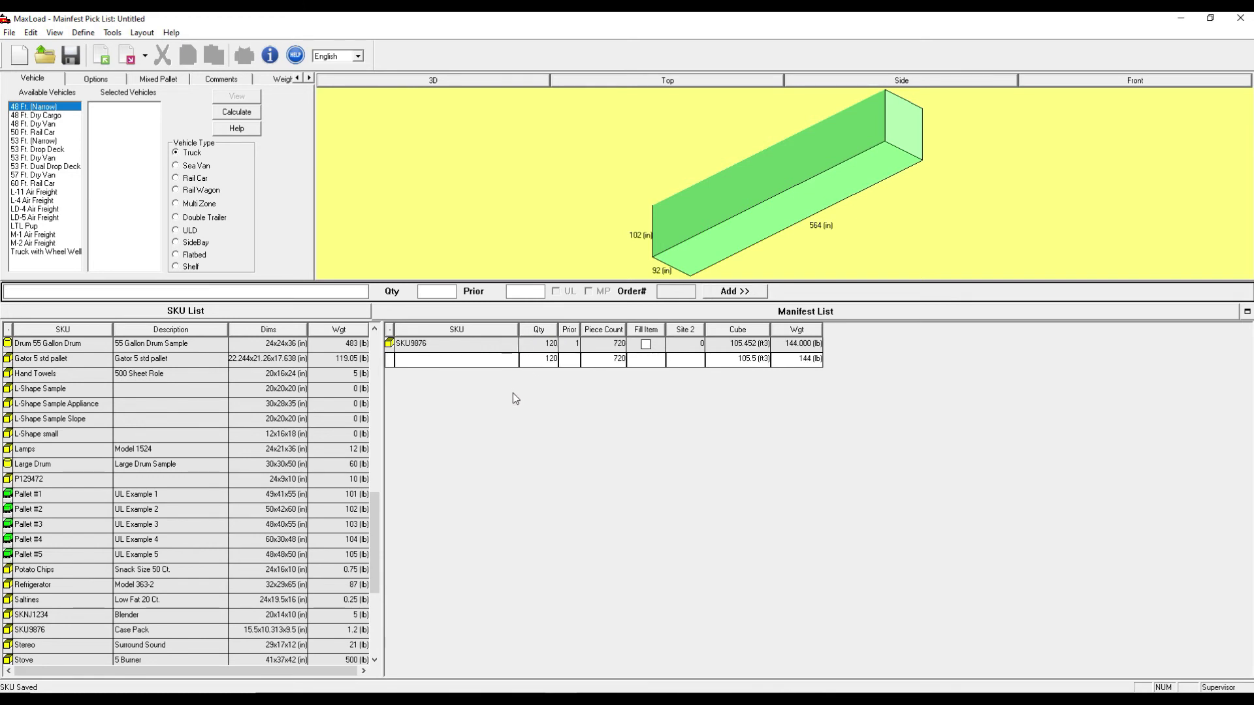
click(33, 159)
- Select the 53 Ft. Dry Van, enable Use UnitLoads, and flag SKU9876 to ship as unit loads
double_click(33, 160)
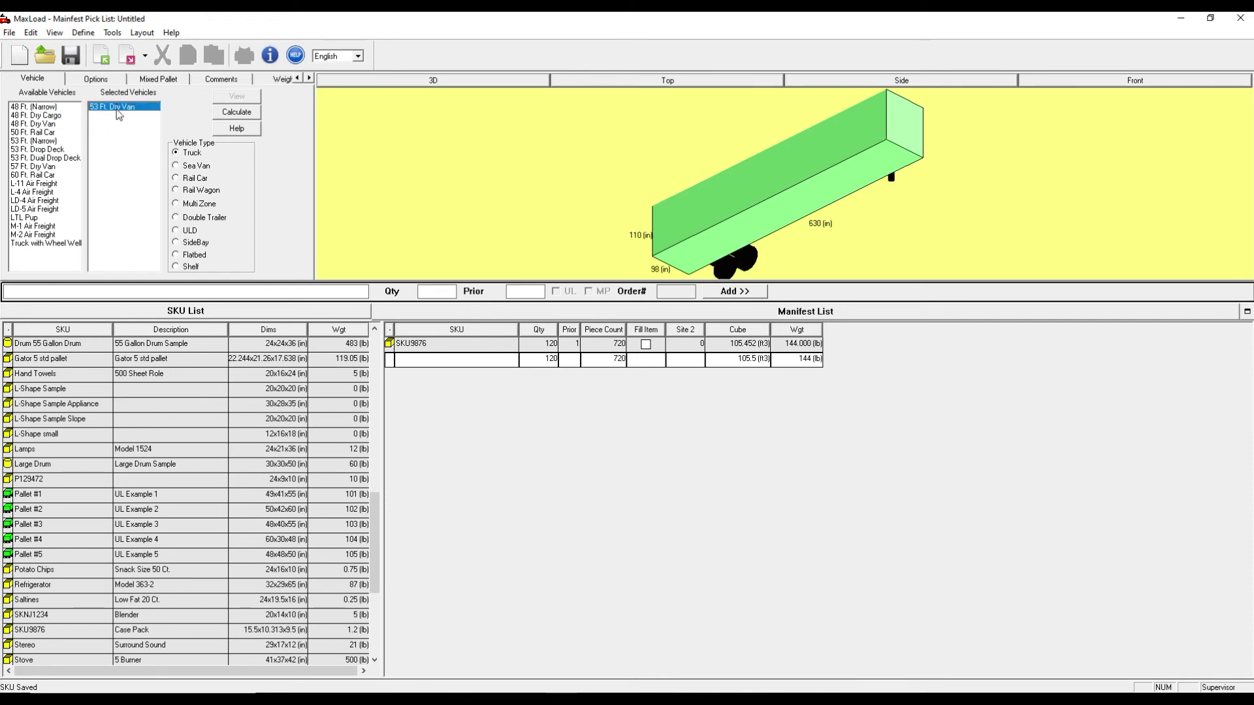
click(92, 81)
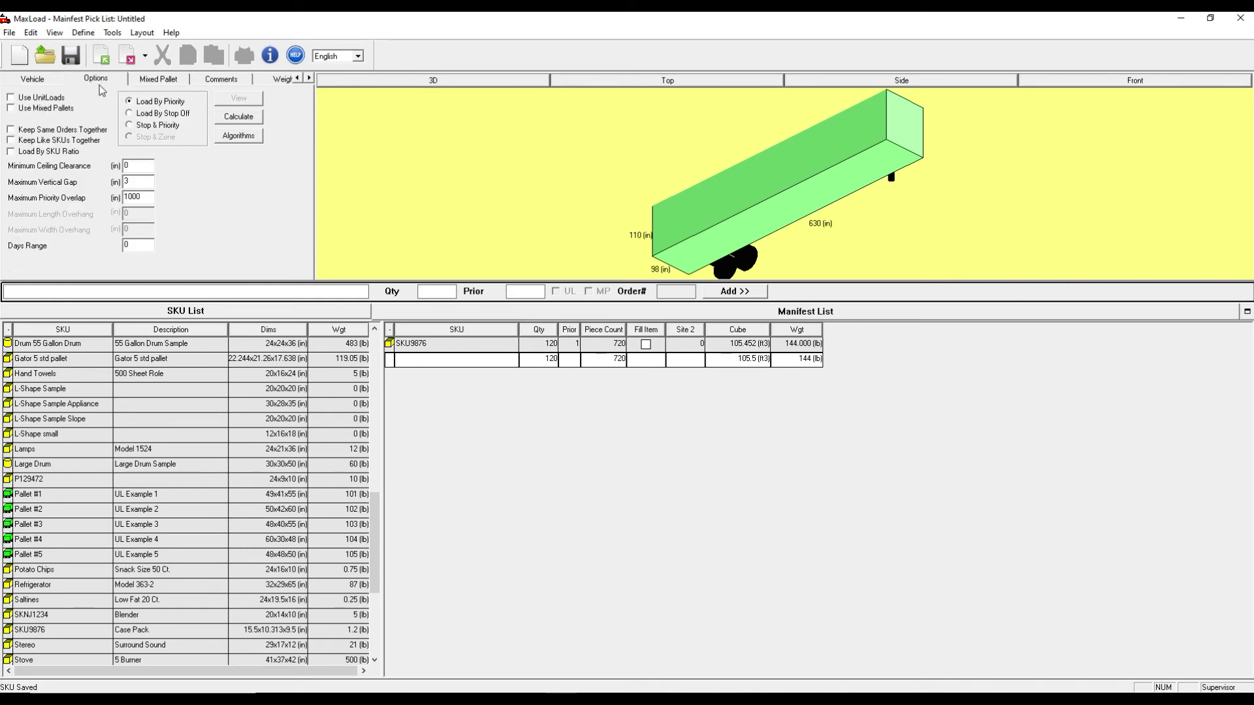
click(11, 98)
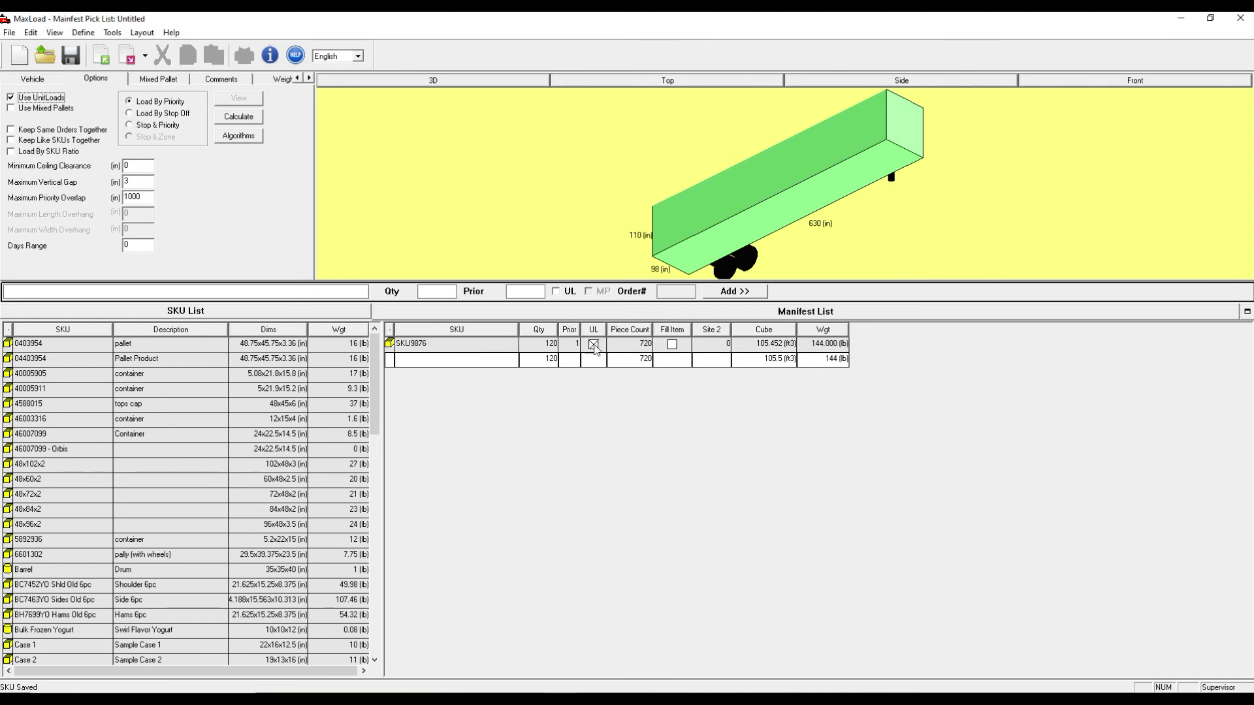
click(593, 346)
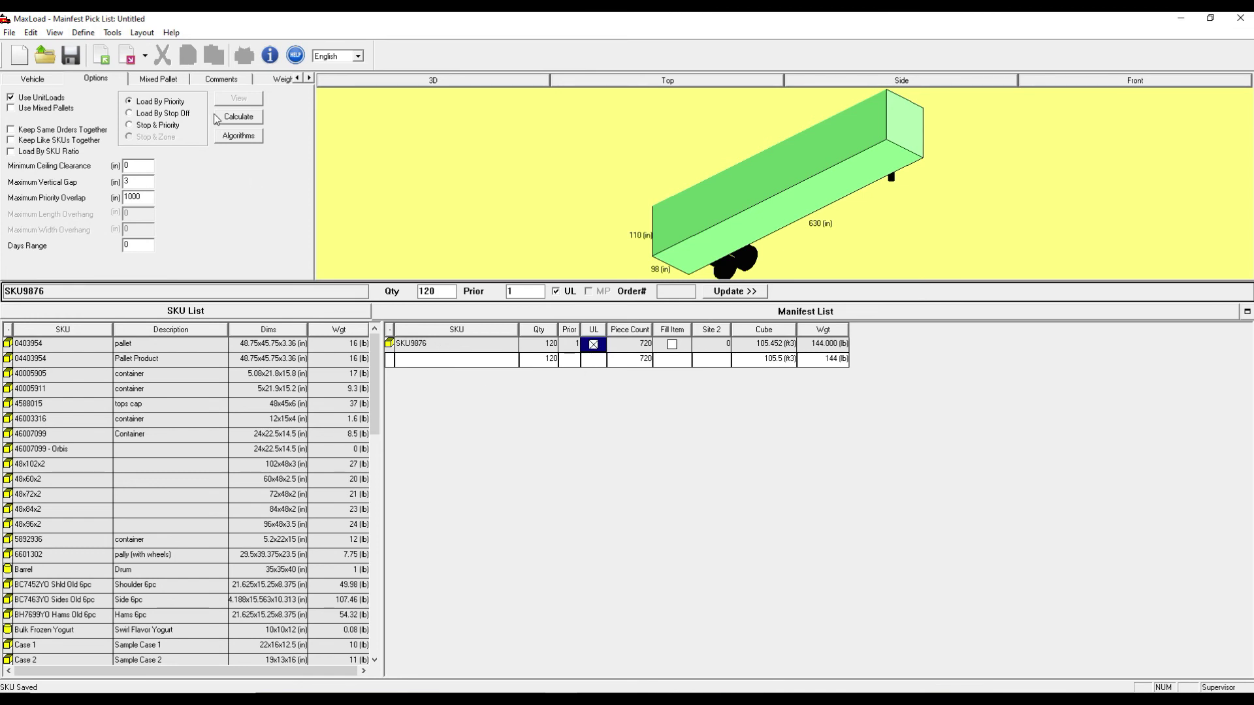
- Calculate the load, producing two 53 Ft. Dry Van solutions carrying 120 cases each
click(238, 116)
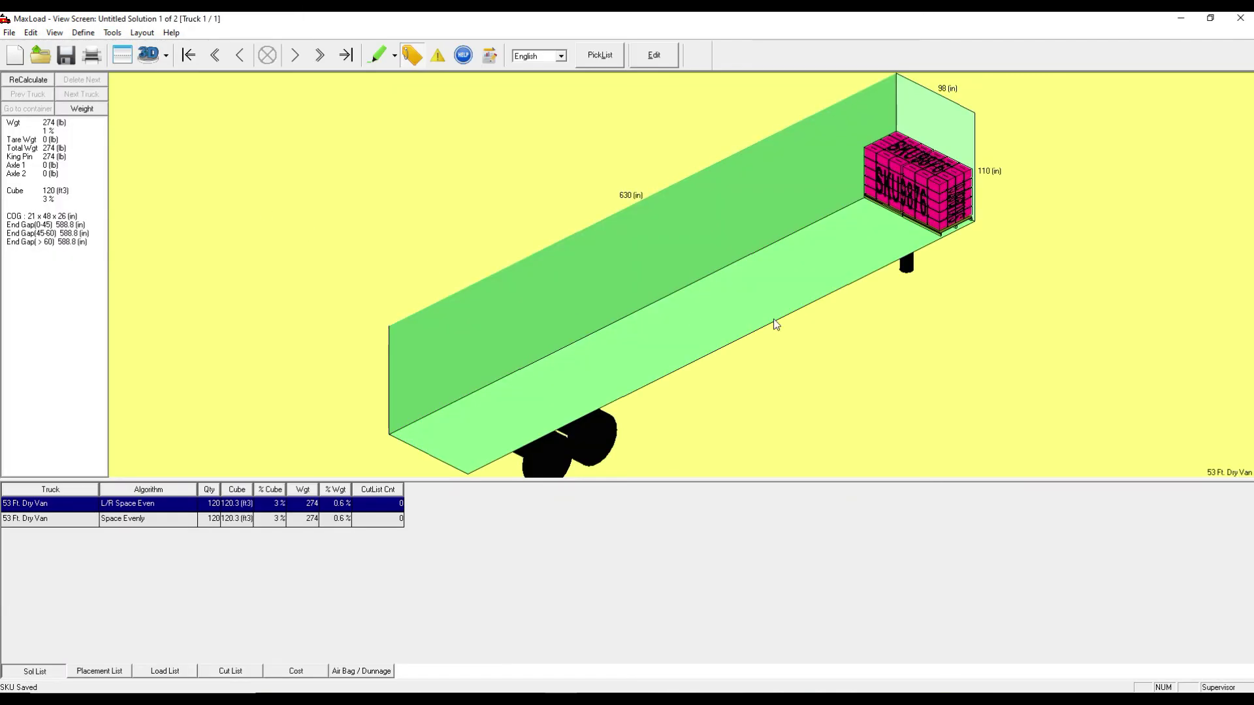